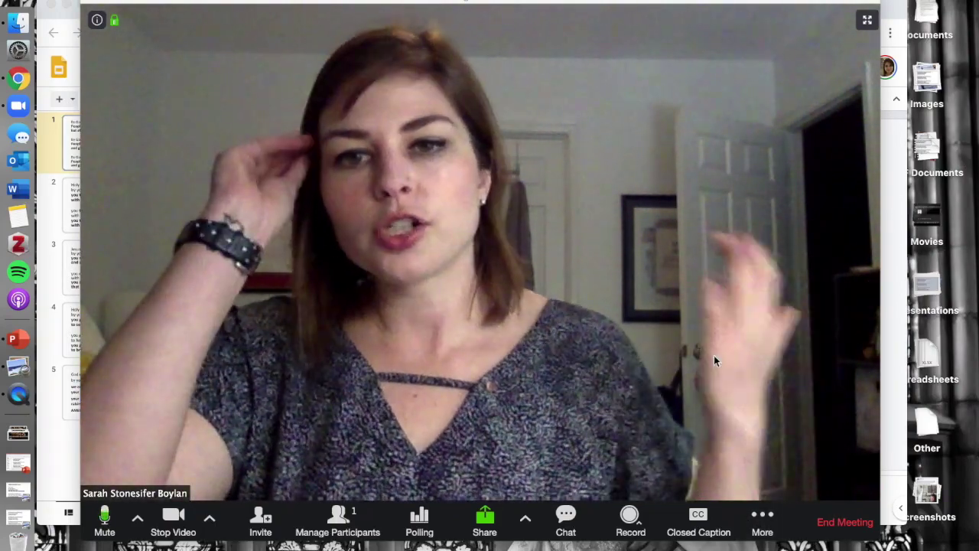
Restore the PowerPoint deck and move it down so the Zoom meeting window shows.
{"action": "left_click", "coordinate": [11, 459]}
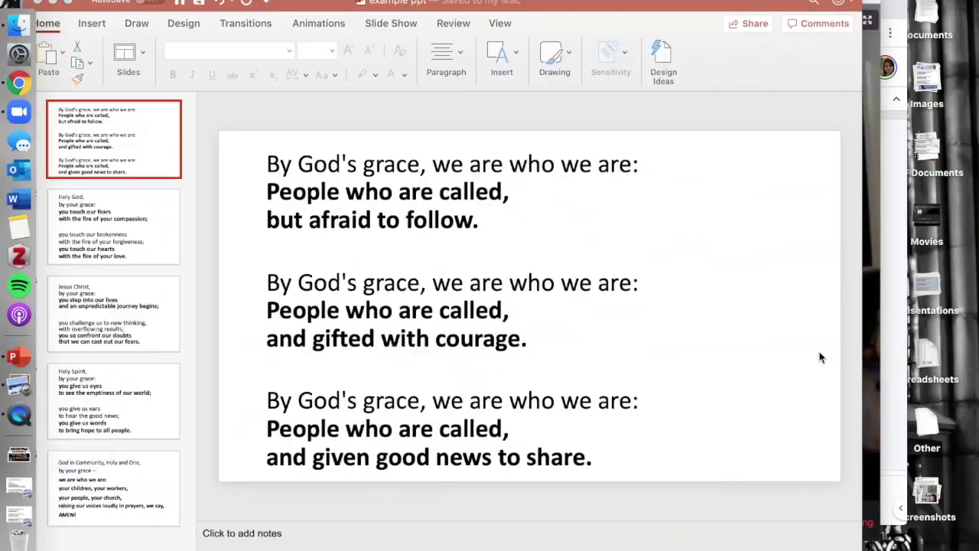
{"action": "left_click_drag", "start_coordinate": [422, 6], "coordinate": [417, 33]}
{"action": "left_click", "coordinate": [426, 9]}
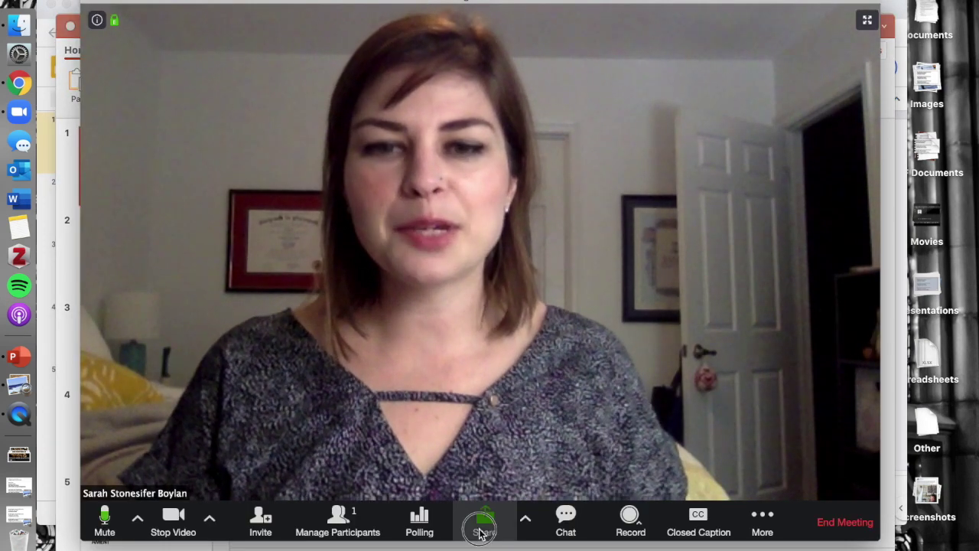
Share the PowerPoint window in Zoom with computer sound turned off.
{"action": "left_click", "coordinate": [482, 529]}
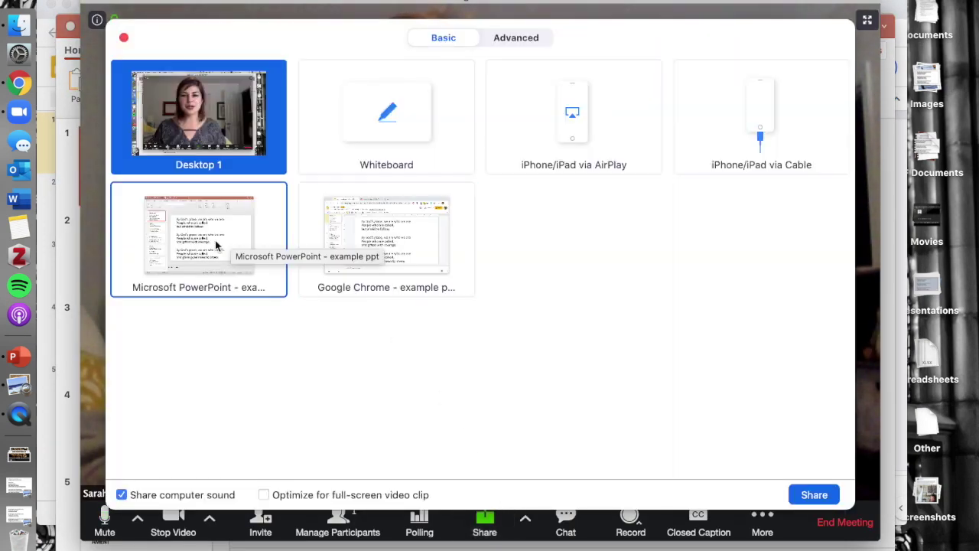
{"action": "left_click", "coordinate": [122, 494]}
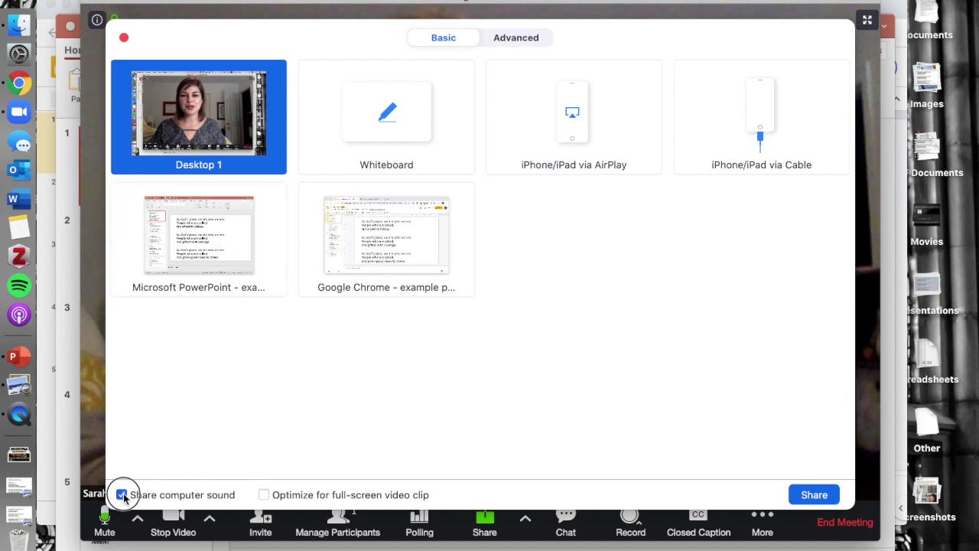
{"action": "left_click", "coordinate": [229, 240]}
{"action": "left_click", "coordinate": [795, 497]}
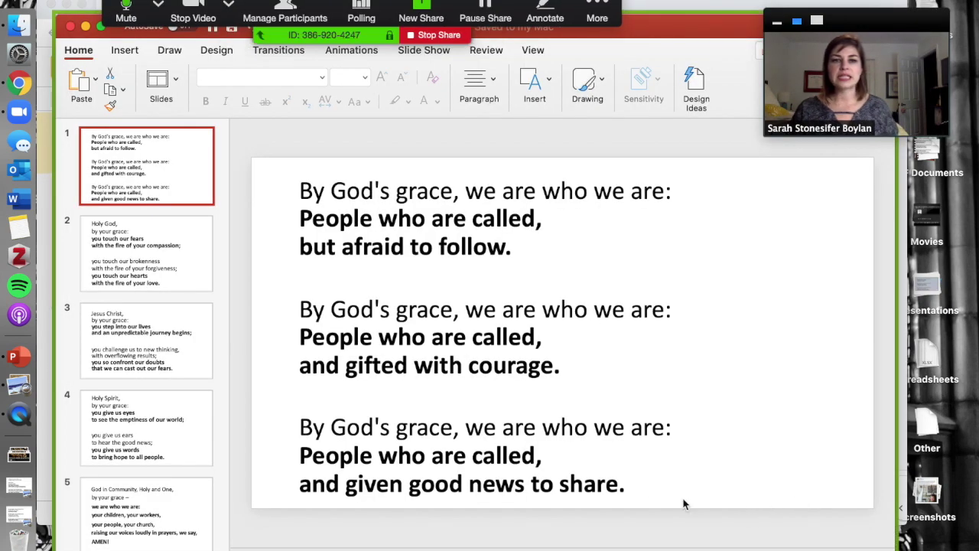
Move and shrink the shared PowerPoint window so it fits fully on screen.
{"action": "left_click_drag", "start_coordinate": [740, 33], "coordinate": [600, 30]}
{"action": "left_click_drag", "start_coordinate": [753, 13], "coordinate": [634, 135]}
{"action": "left_click_drag", "start_coordinate": [507, 144], "coordinate": [677, 48]}
Minimise the Google Slides Chrome window and make PowerPoint active again.
{"action": "left_click", "coordinate": [871, 221]}
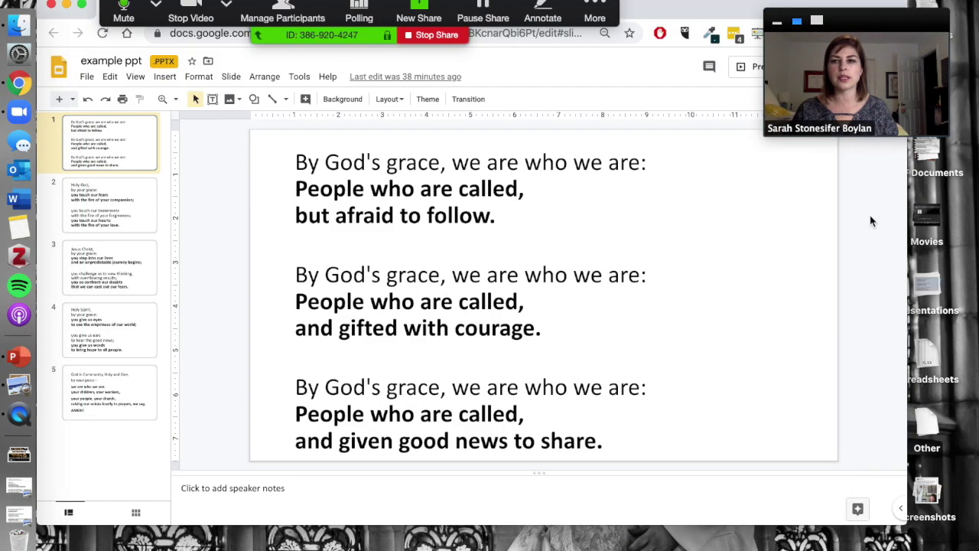
{"action": "left_click", "coordinate": [66, 5]}
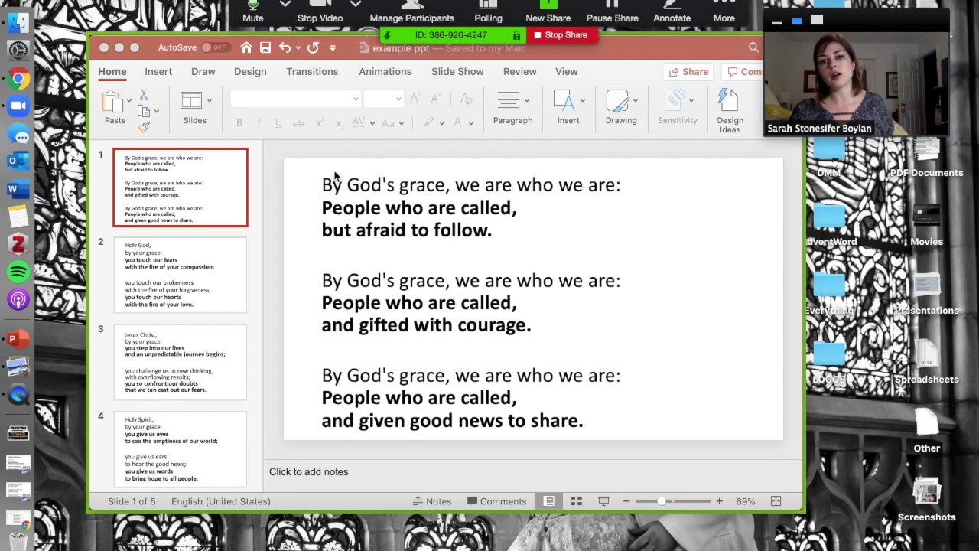
{"action": "left_click", "coordinate": [650, 56]}
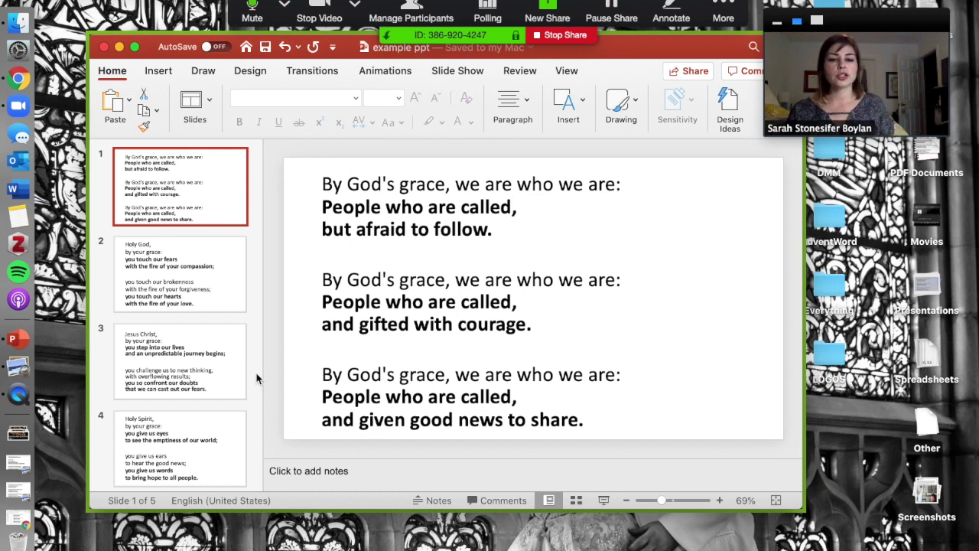
Run the PowerPoint slideshow through Holy God and Jesus Christ to Holy Spirit, then stop sharing.
{"action": "left_click", "coordinate": [604, 501]}
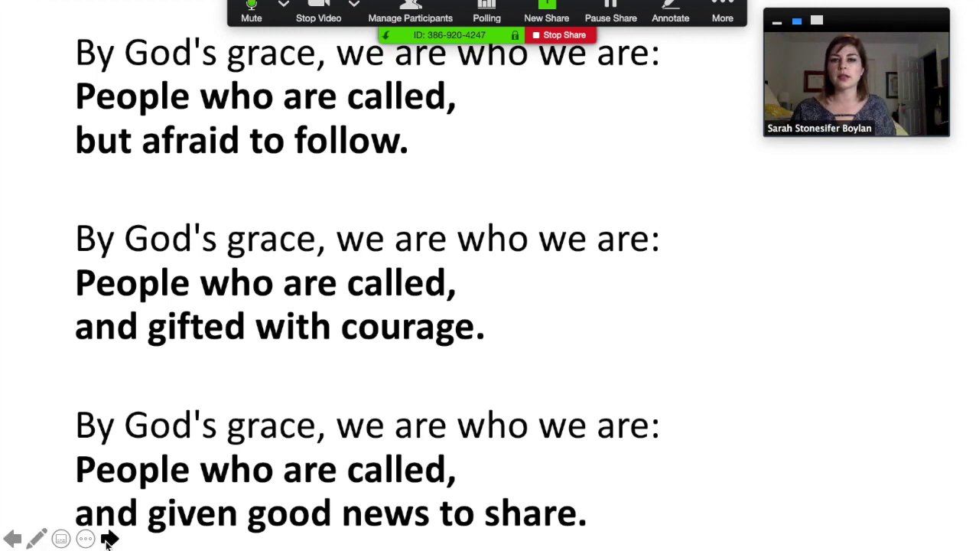
{"action": "left_click", "coordinate": [109, 539]}
{"action": "left_click", "coordinate": [111, 539]}
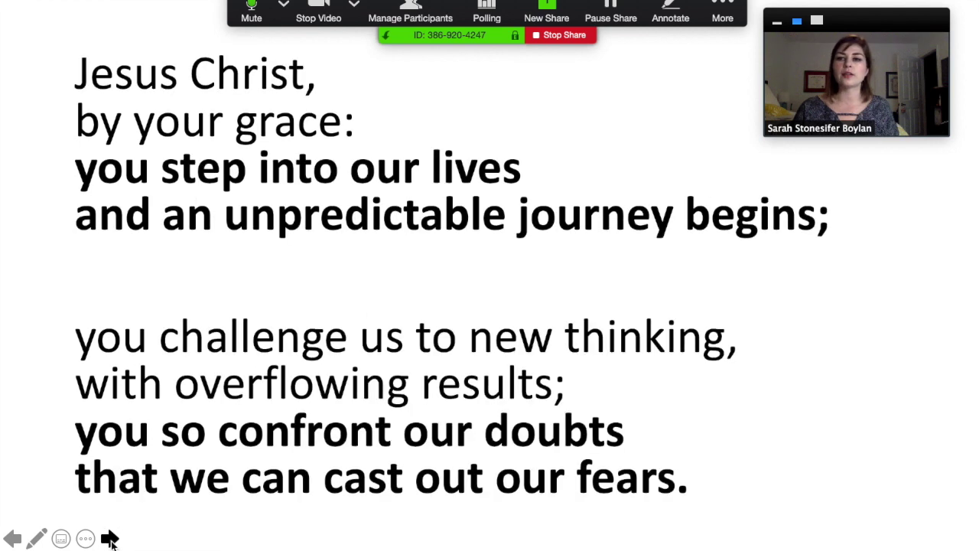
{"action": "left_click", "coordinate": [110, 539]}
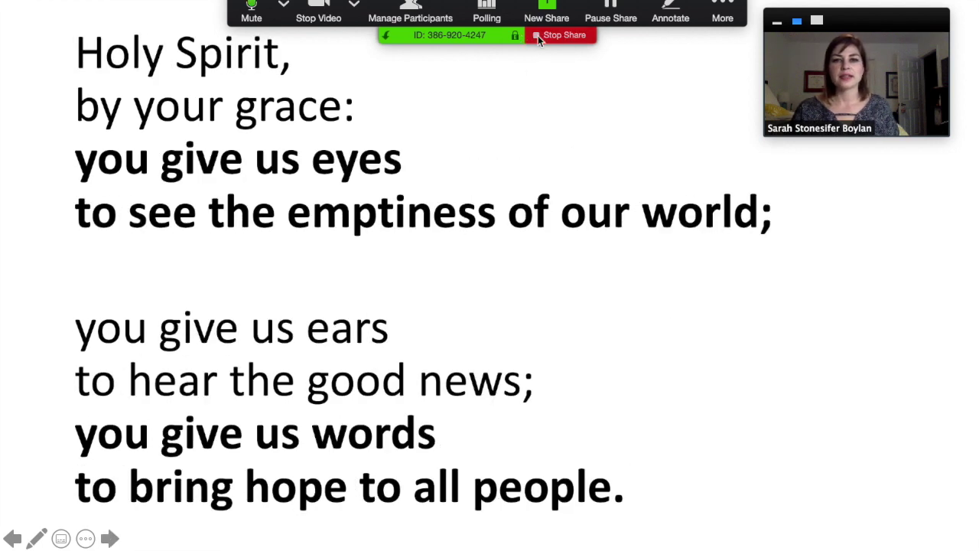
{"action": "left_click", "coordinate": [538, 35]}
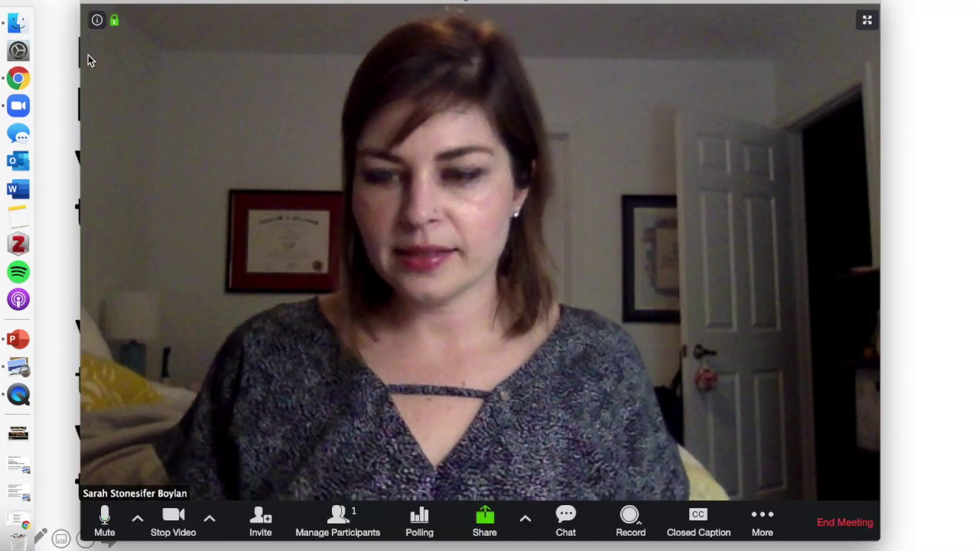
Exit the slideshow, minimise PowerPoint, and bring back the Google Slides window and Zoom meeting.
{"action": "left_click", "coordinate": [50, 39]}
{"action": "key", "text": "Escape"}
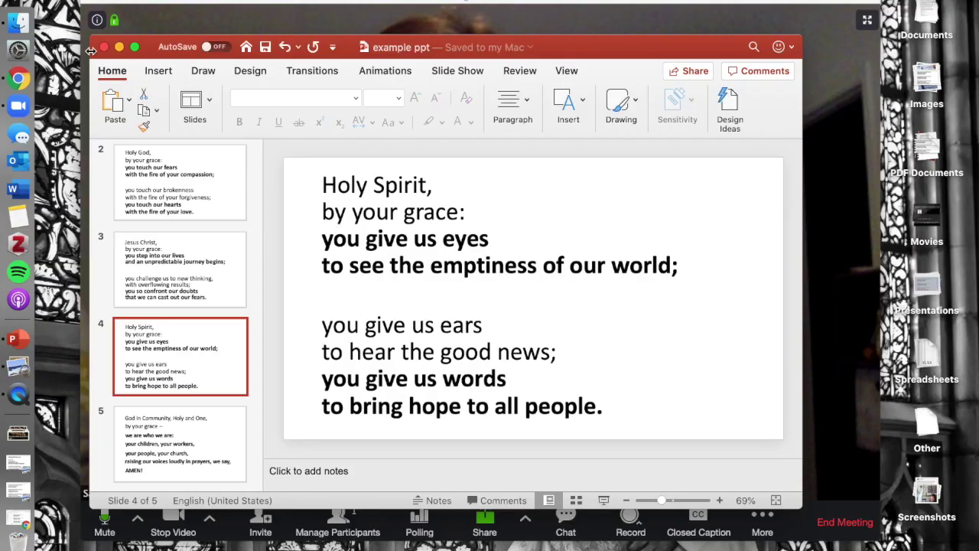
{"action": "left_click", "coordinate": [120, 48]}
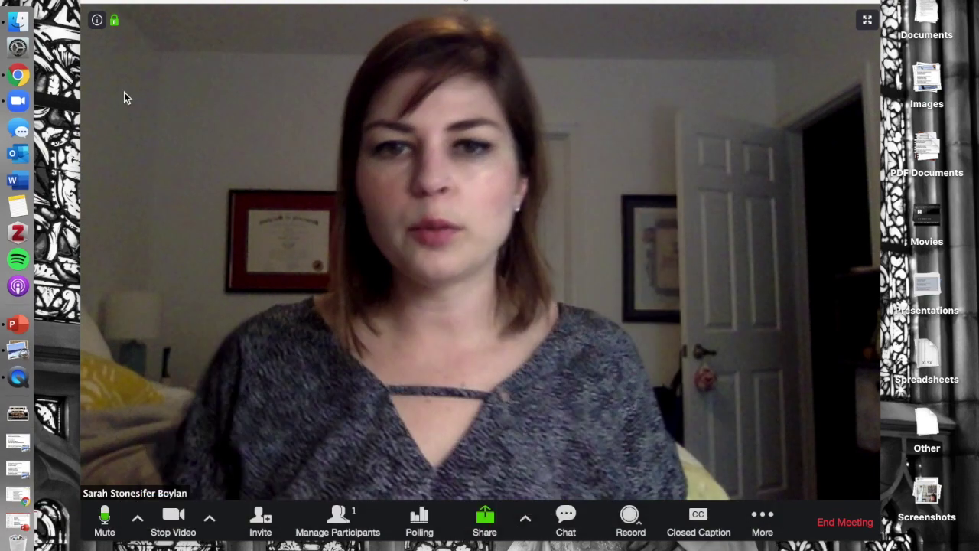
{"action": "left_click", "coordinate": [35, 491]}
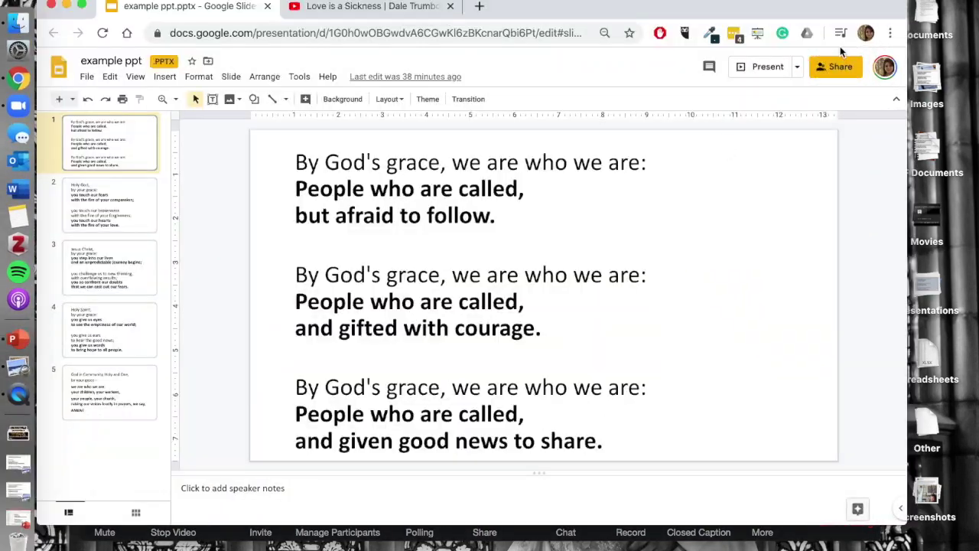
{"action": "left_click", "coordinate": [757, 6]}
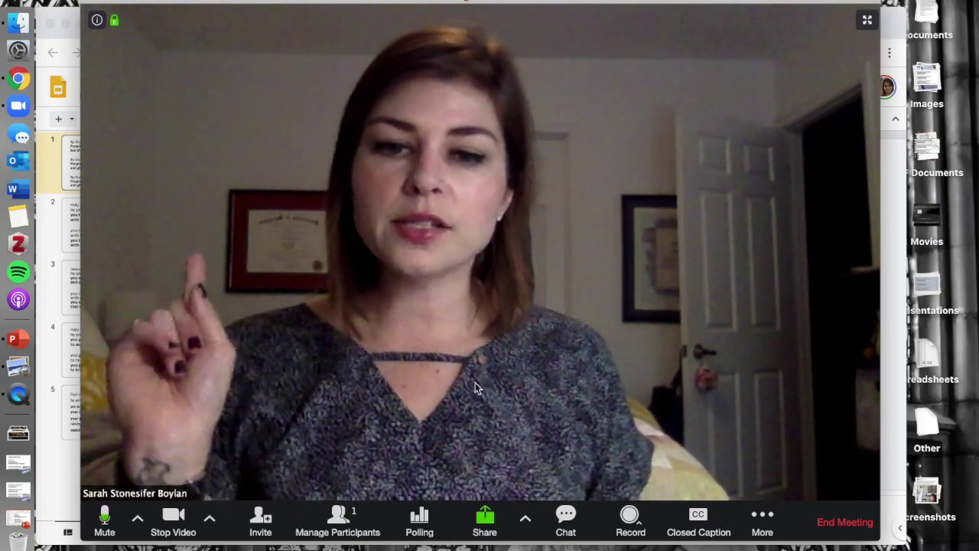
Share the Chrome window showing the Google Slides 'example ppt' deck.
{"action": "left_click", "coordinate": [486, 520]}
{"action": "left_click", "coordinate": [188, 238]}
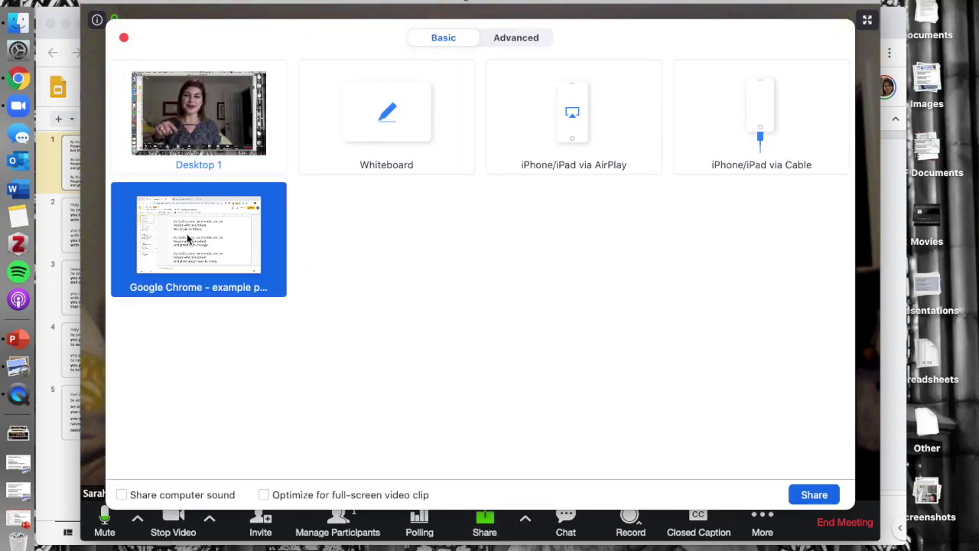
{"action": "left_click", "coordinate": [812, 495]}
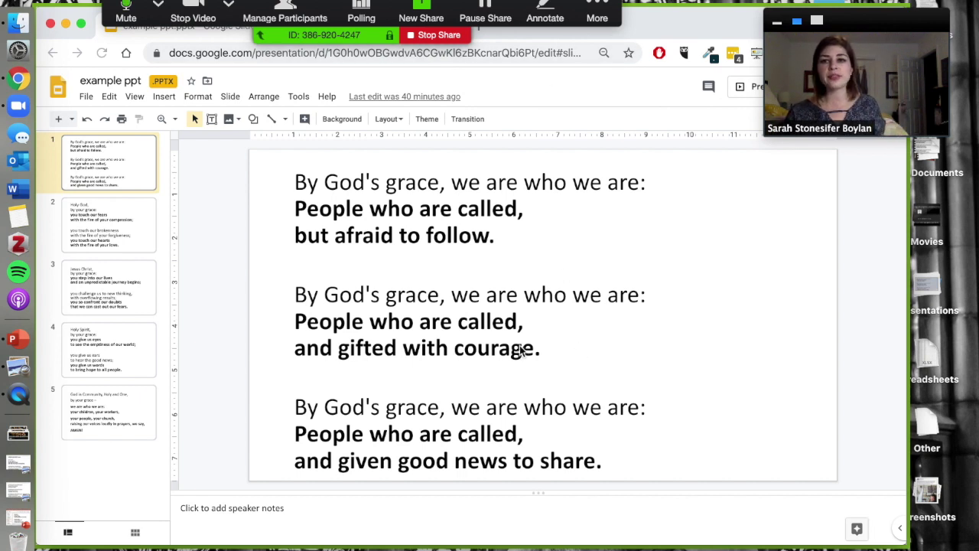
Present the Google Slides deck full-screen, moving through Holy God and Jesus Christ to Holy Spirit, then exit.
{"action": "left_click", "coordinate": [740, 88]}
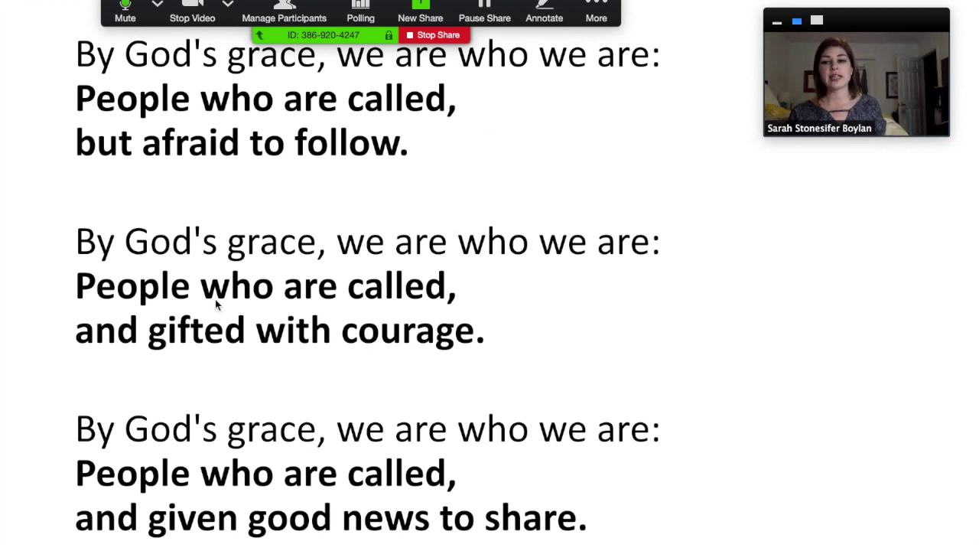
{"action": "key", "text": "Right"}
{"action": "left_click", "coordinate": [108, 542]}
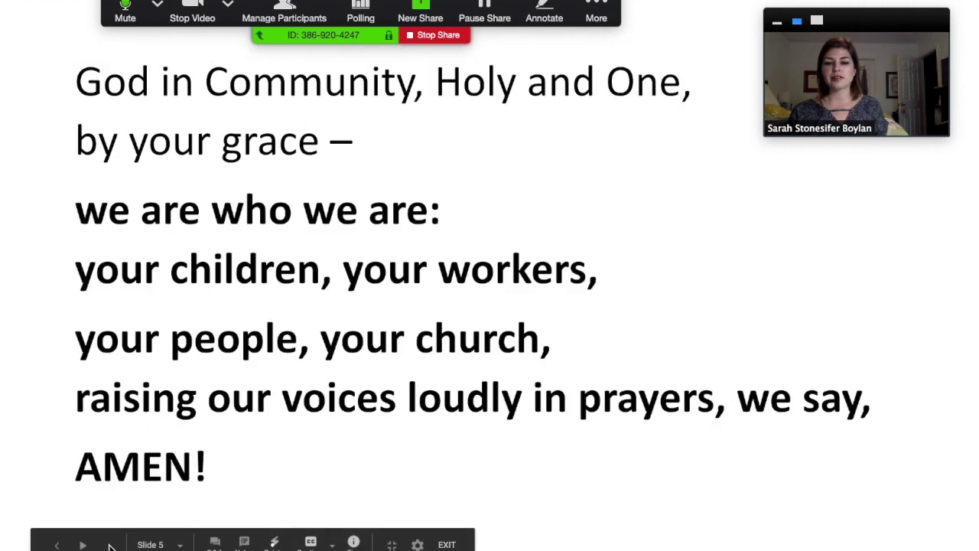
{"action": "key", "text": "Left"}
{"action": "key", "text": "Left"}
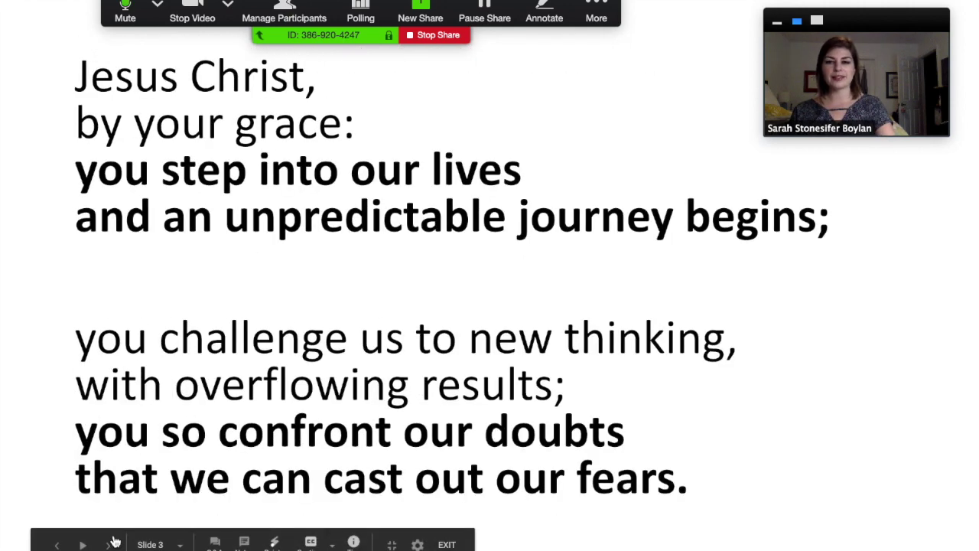
{"action": "key", "text": "Left"}
{"action": "left_click", "coordinate": [113, 540]}
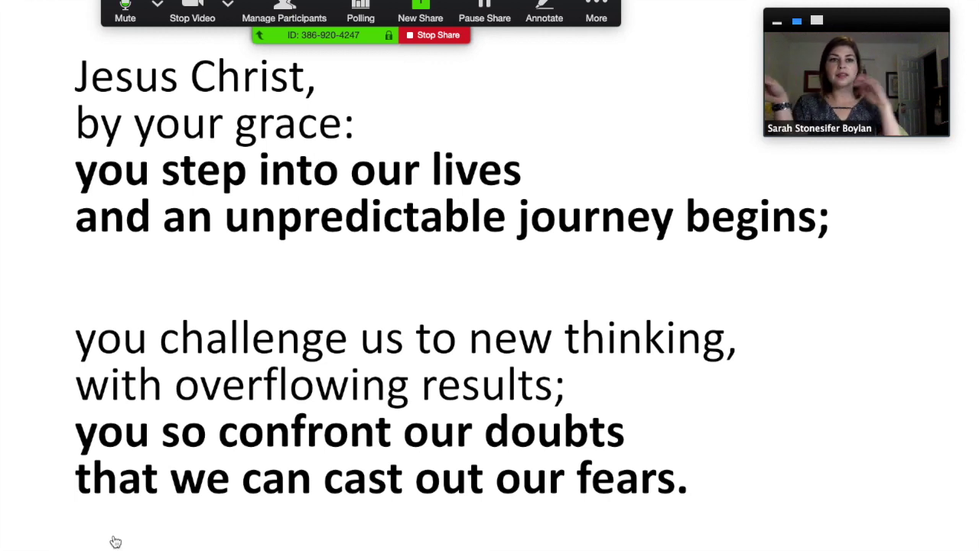
{"action": "left_click", "coordinate": [115, 542]}
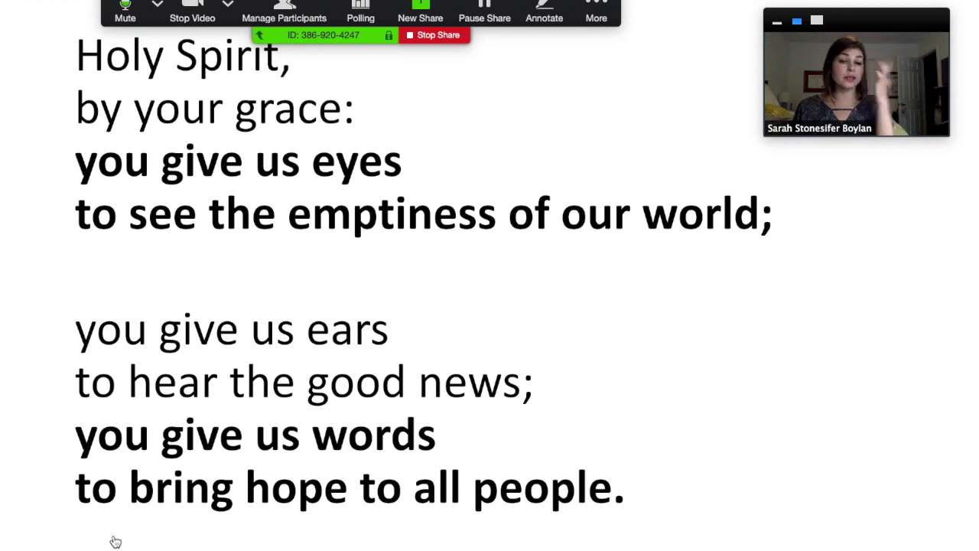
{"action": "key", "text": "Escape"}
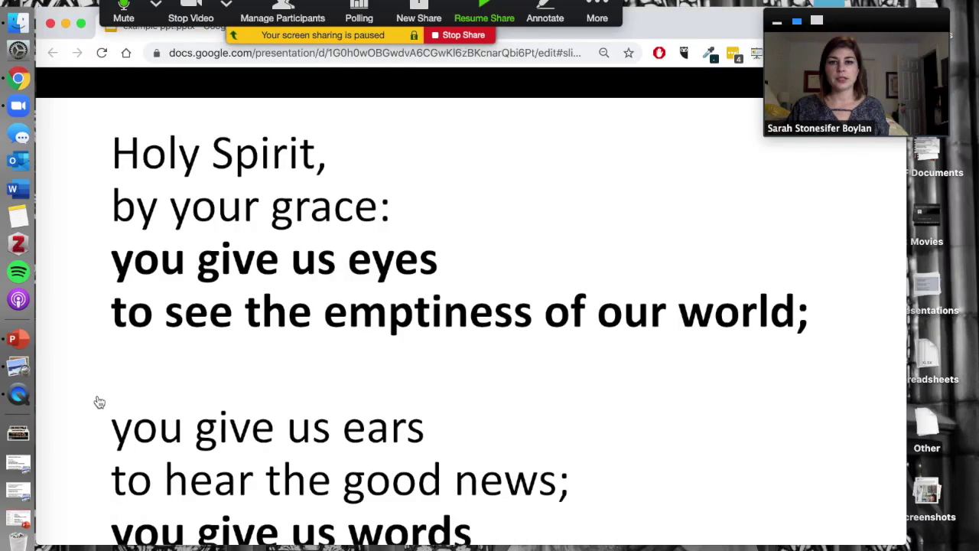